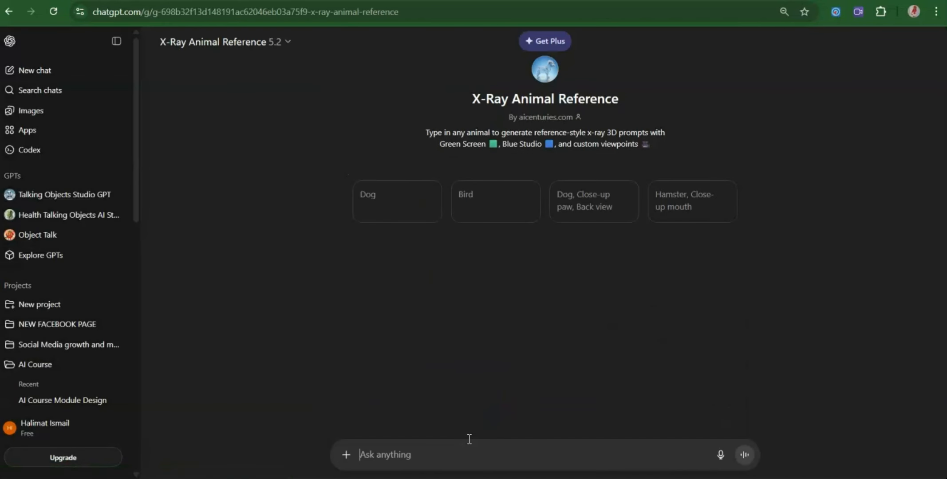
Ask the X-Ray Animal Reference GPT for reference prompts for "Lion"
click(391, 455)
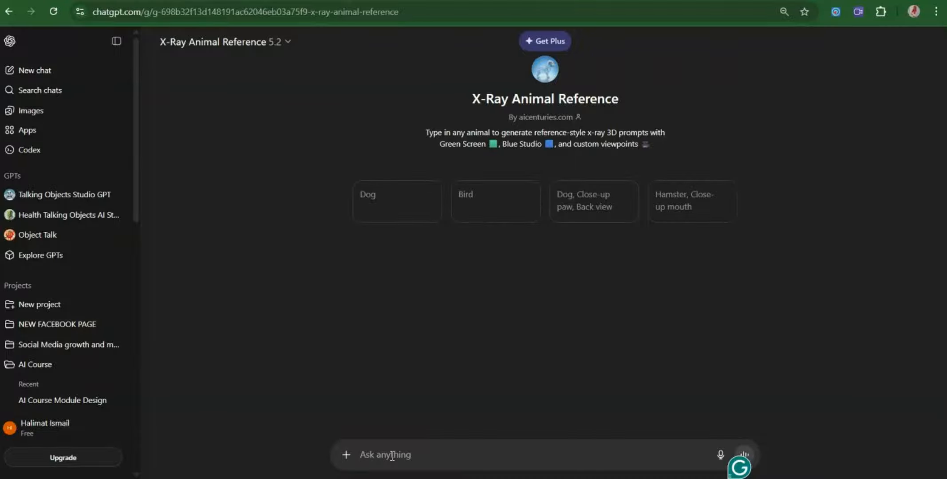
text(Lion)
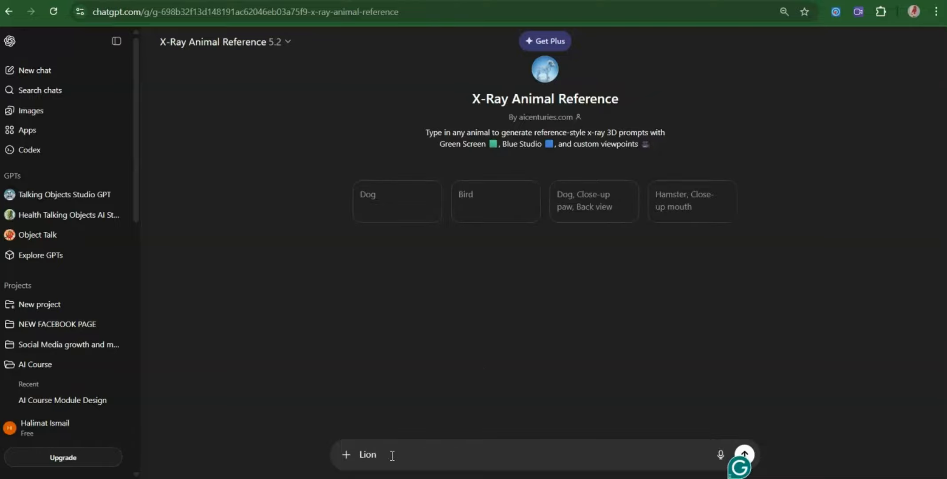
key(Return)
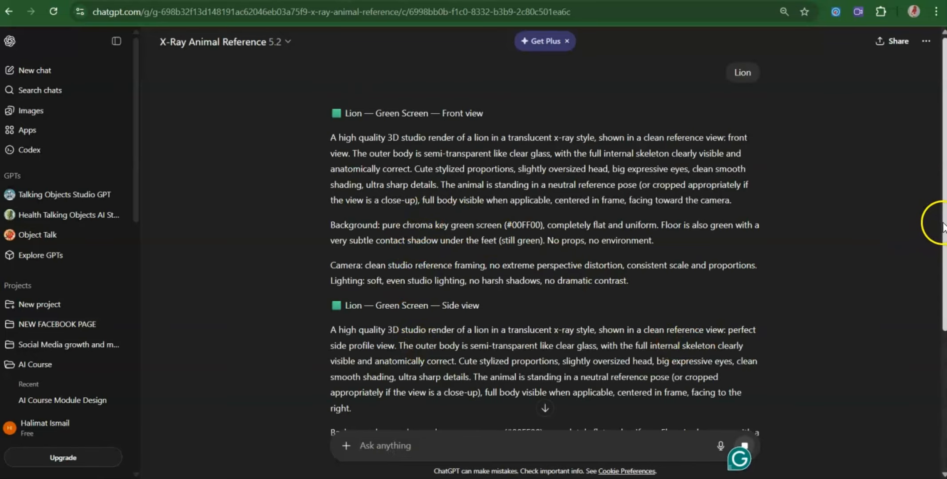
Copy the full Lion Green Screen Front view prompt, from the render description through the lighting line
drag(936, 222, 933, 421)
scroll(928, 444, down, 2)
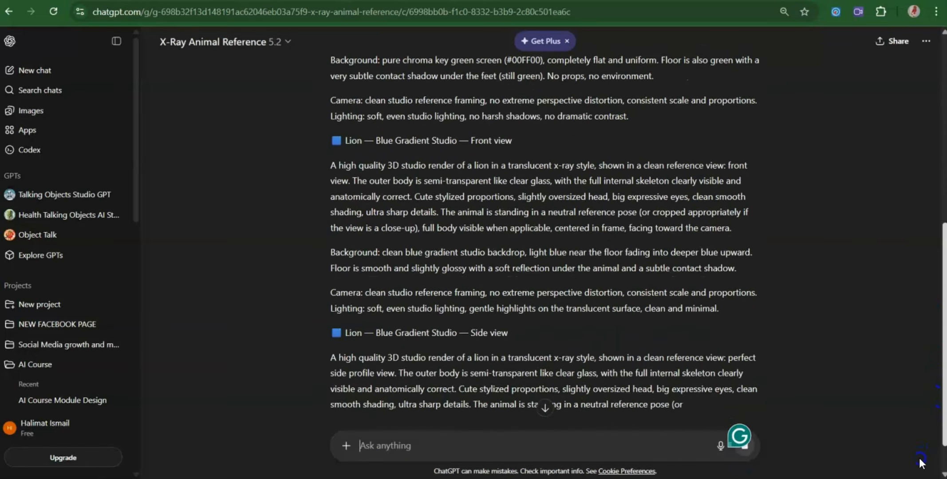
scroll(940, 304, up, 10)
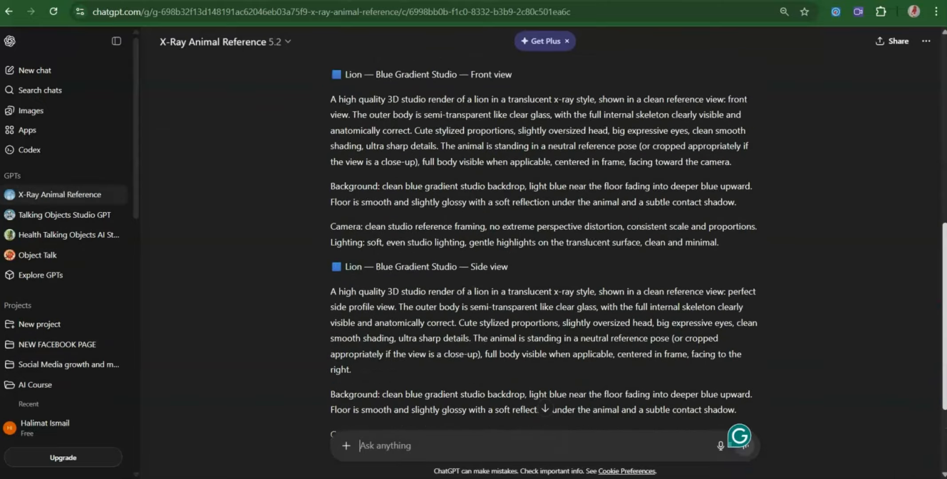
scroll(940, 304, down, 1)
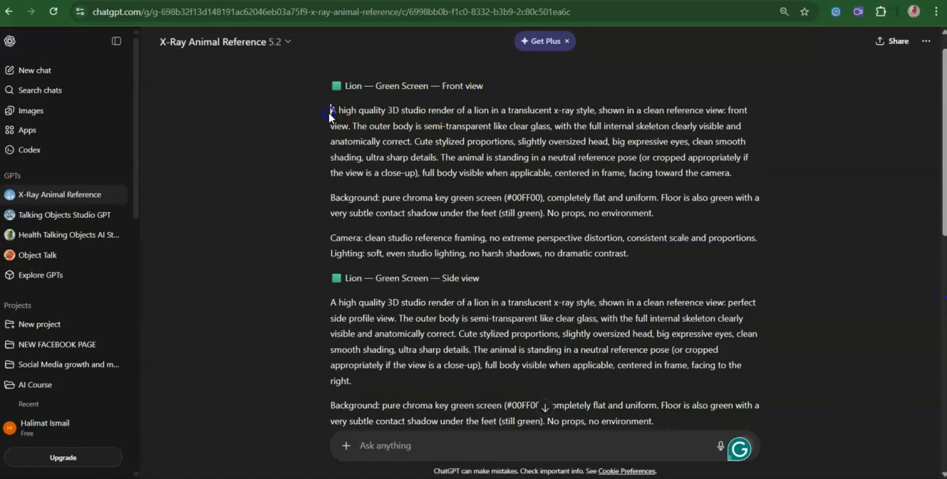
drag(329, 111, 633, 249)
key(ctrl+c)
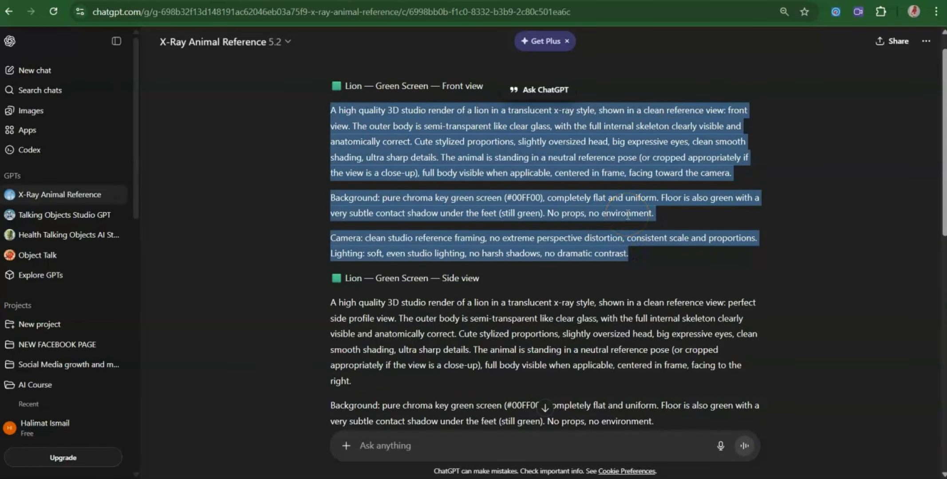
Switch to Grok and open its Imagine image generator
click(817, 13)
click(537, 210)
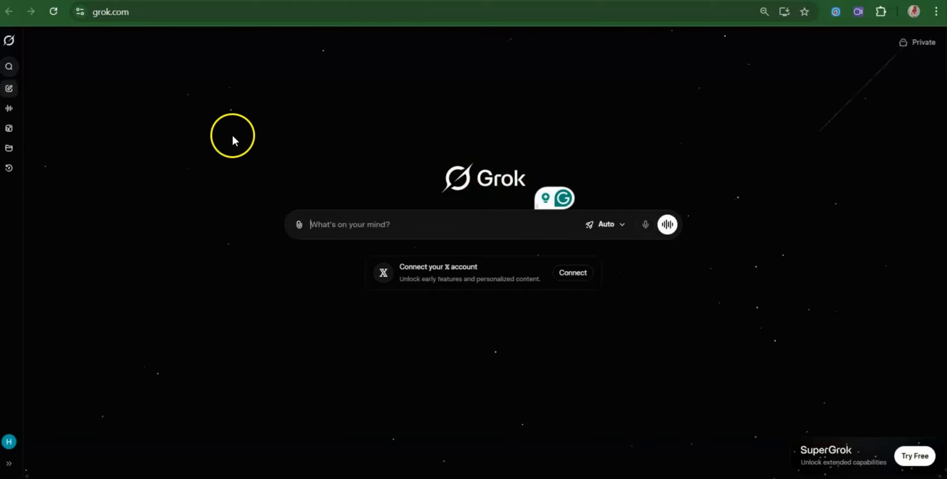
click(12, 134)
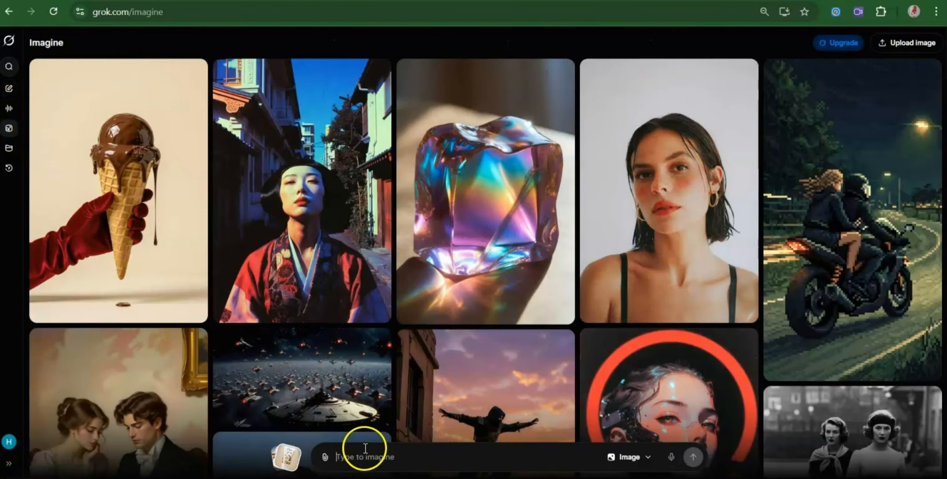
Generate images from the copied front-view lion prompt in Image mode with the narrow vertical aspect ratio
click(339, 457)
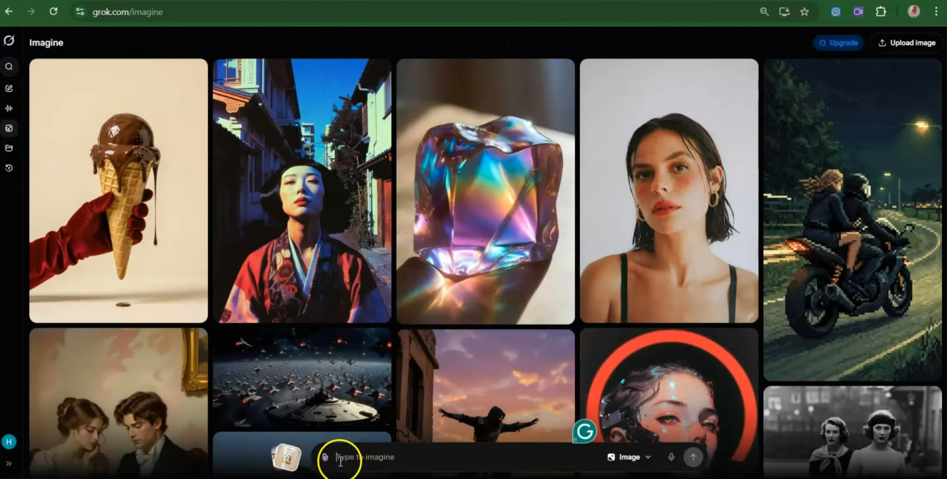
click(633, 457)
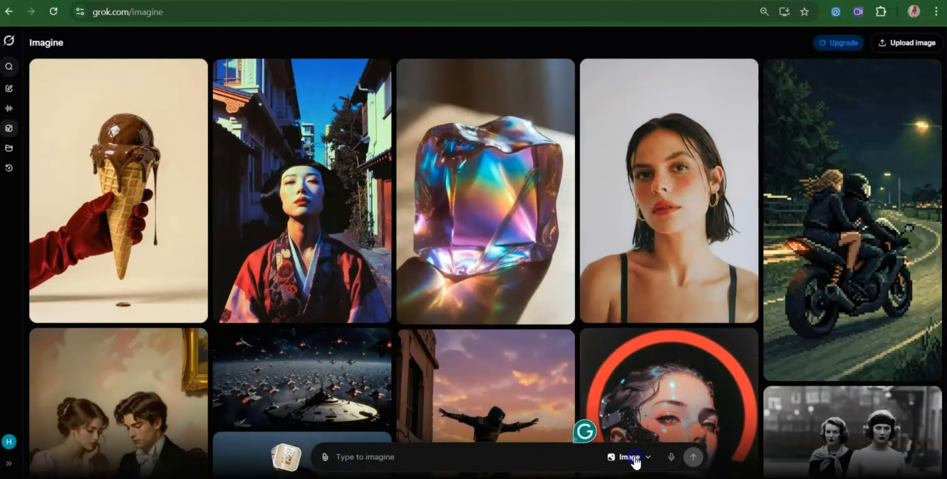
click(646, 383)
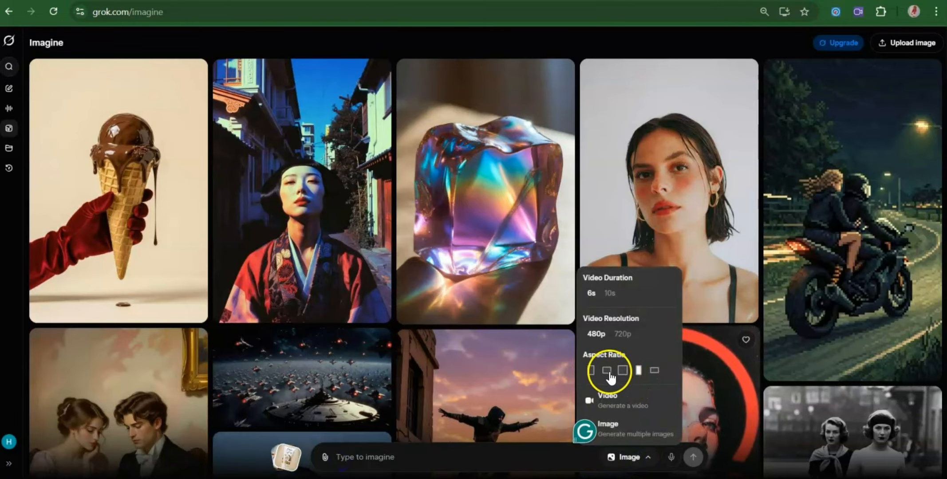
click(639, 377)
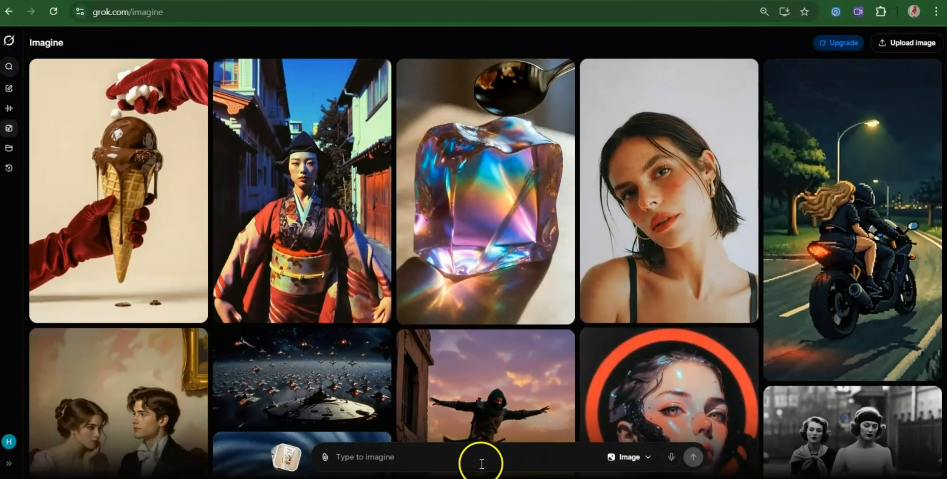
click(462, 459)
key(ctrl+v)
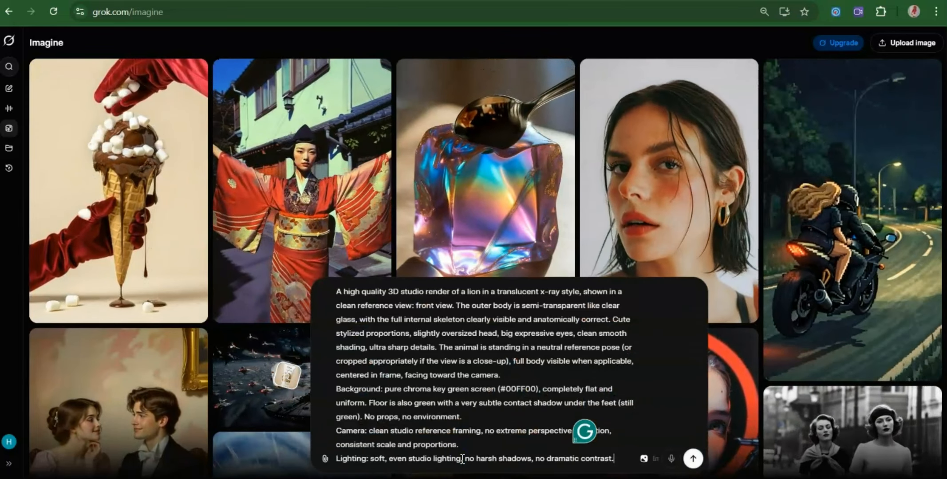
key(Return)
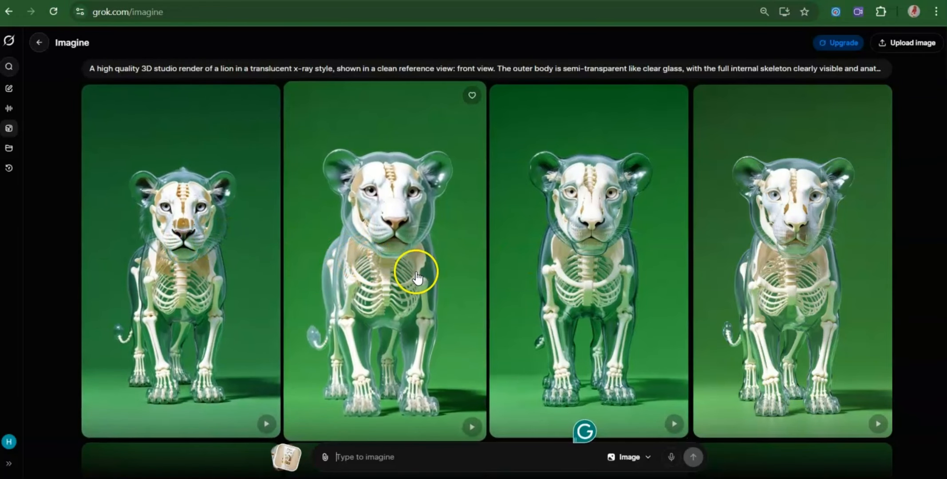
Download the second front-view x-ray lion image and the side-view x-ray lion image
click(374, 302)
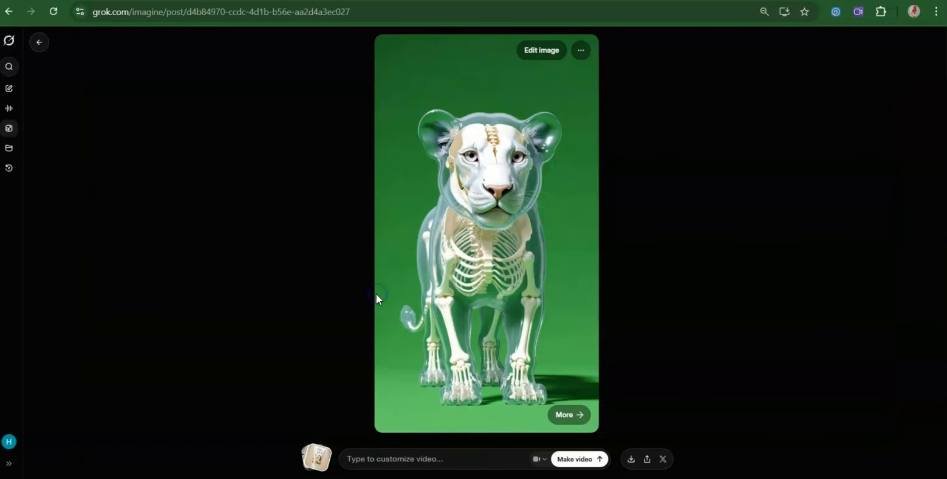
click(632, 460)
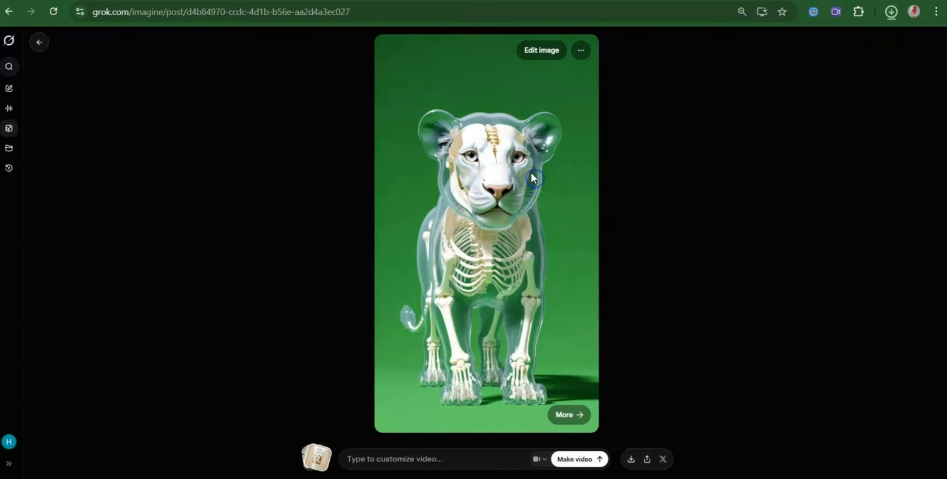
click(39, 50)
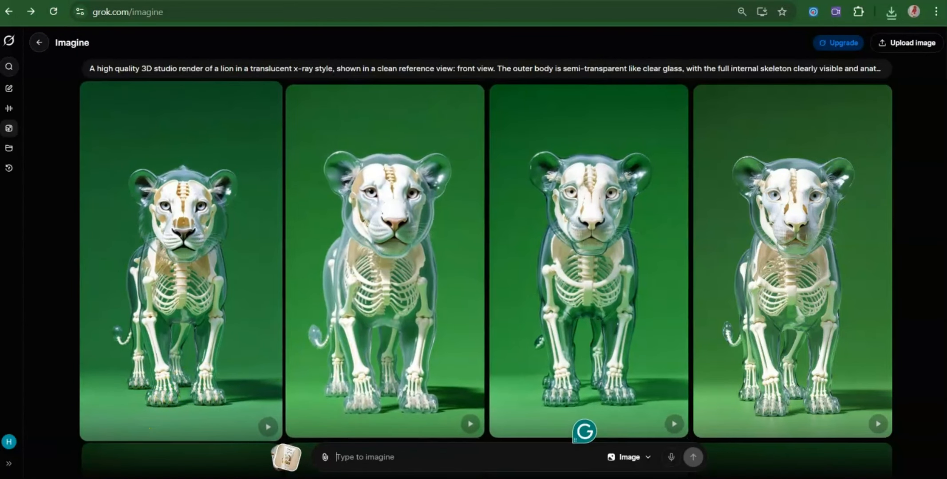
click(30, 12)
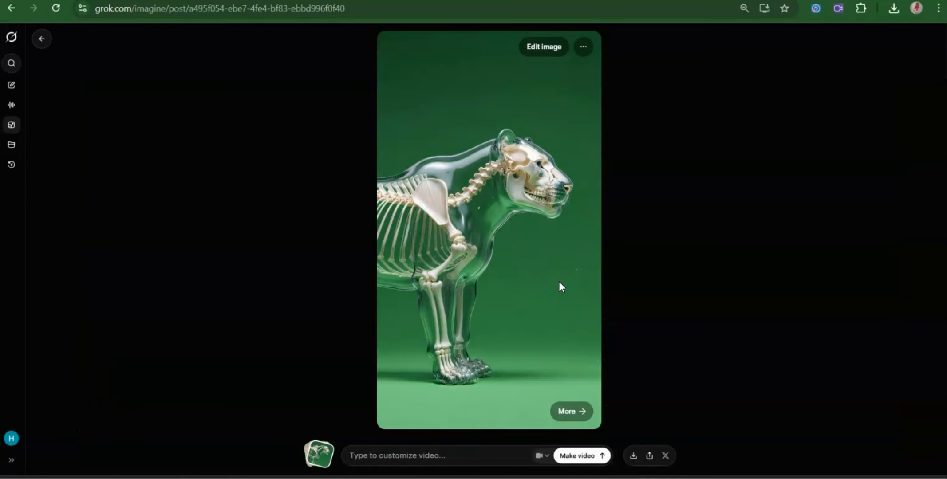
click(632, 457)
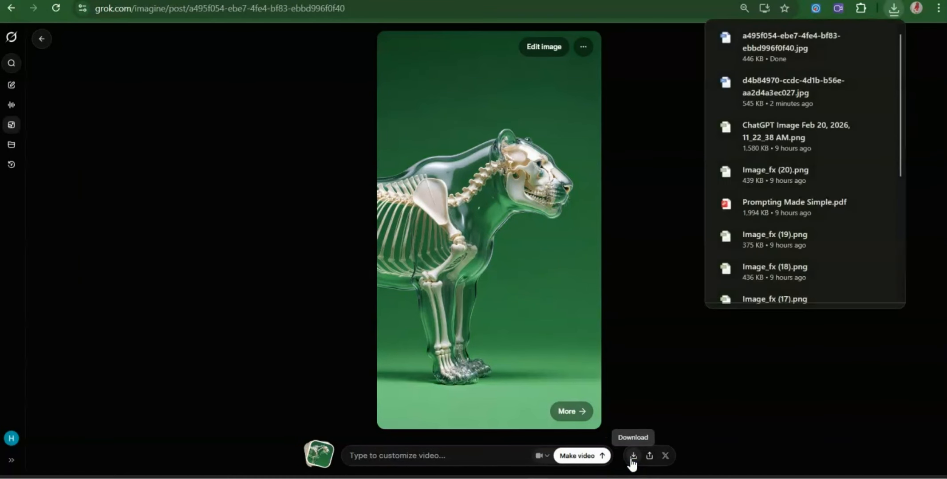
Switch to ChatGPT, search the GPTs for "Animal x-ray shorts" and start a chat with Animal X-Ray Shorts by aicenturies.com
key(alt+Tab)
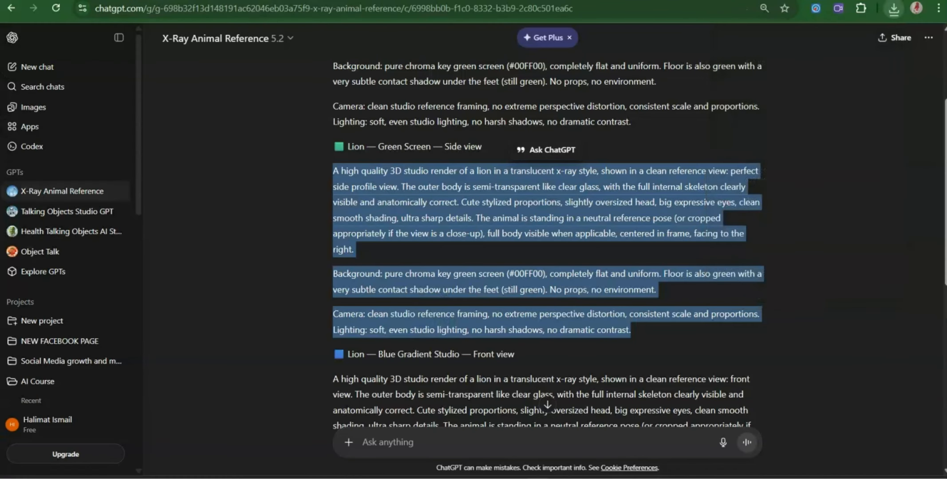
click(65, 270)
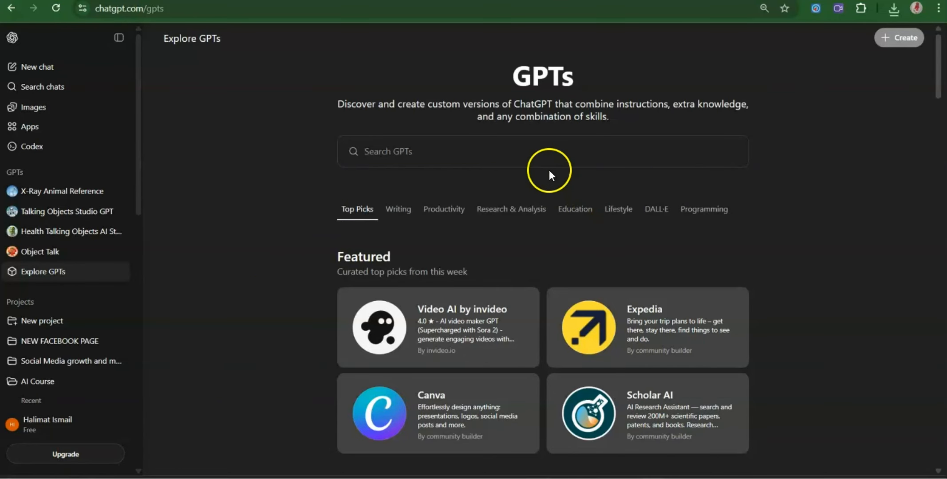
click(515, 152)
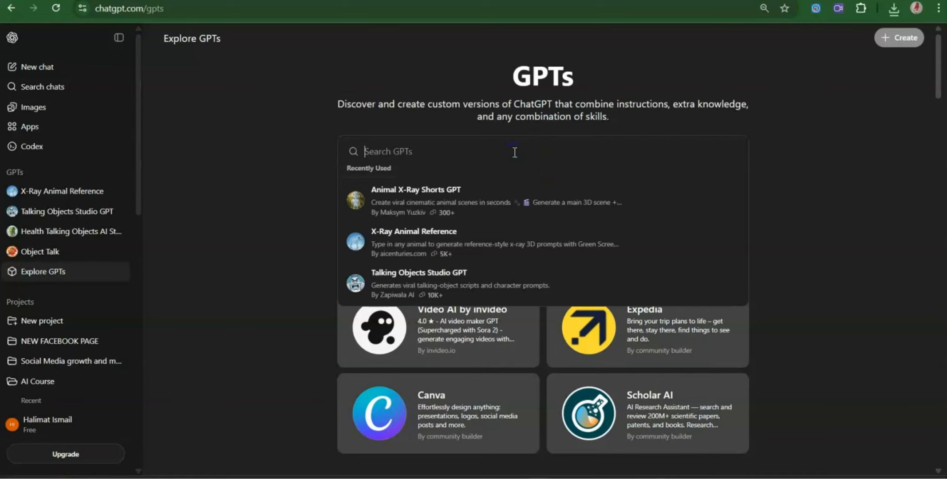
text(Animal x-ray shorts)
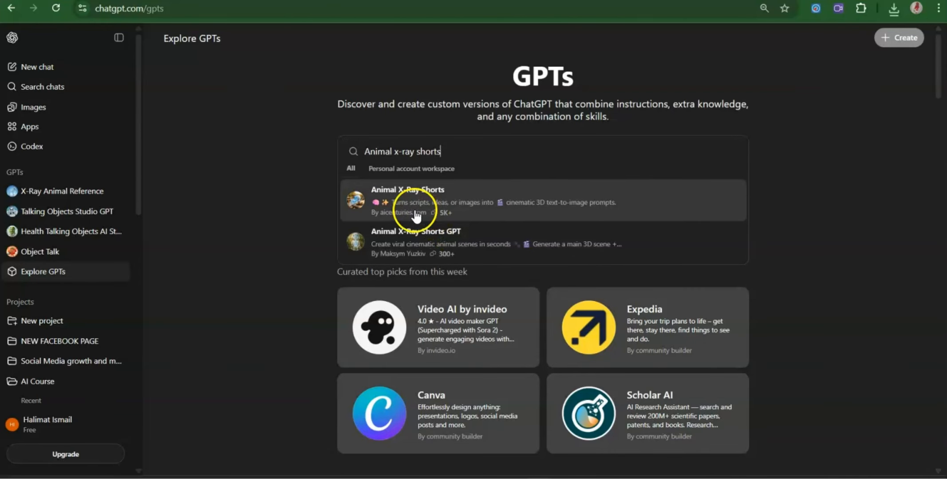
click(435, 209)
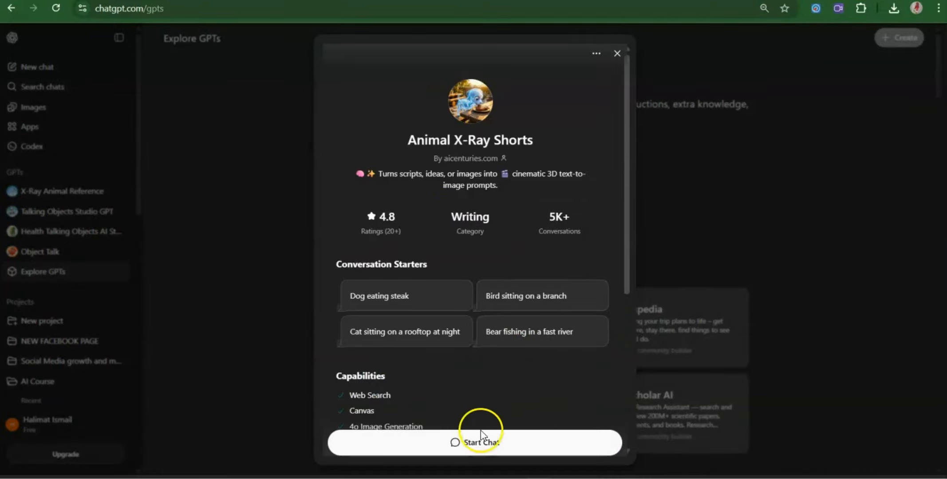
click(471, 443)
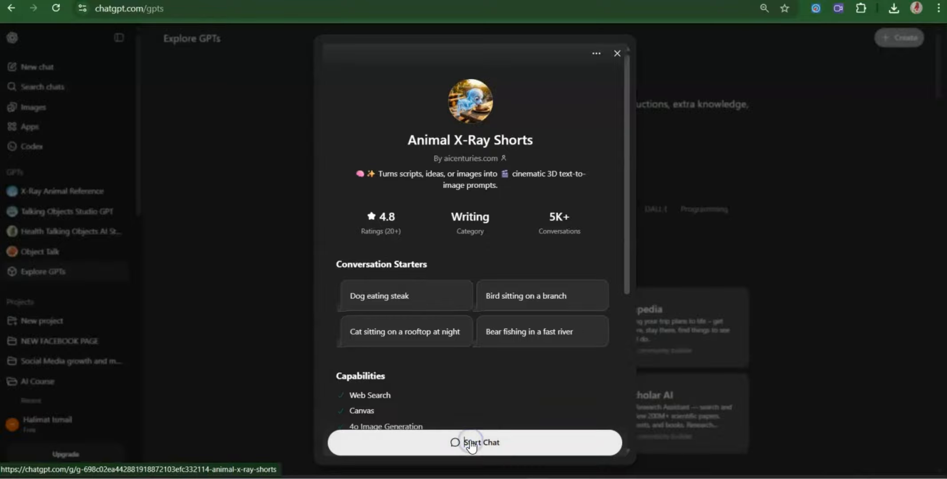
click(472, 441)
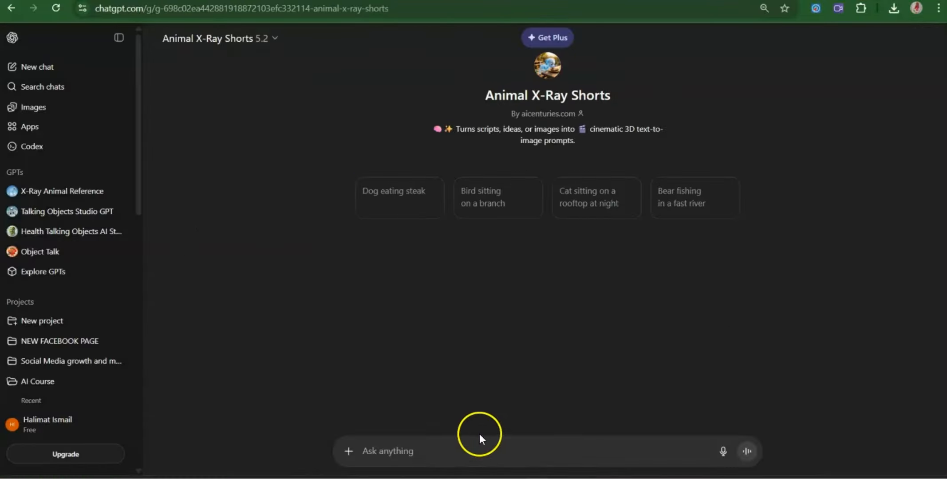
Ask the Animal X-Ray Shorts GPT for scene prompts with "Lion eating a burger"
click(443, 449)
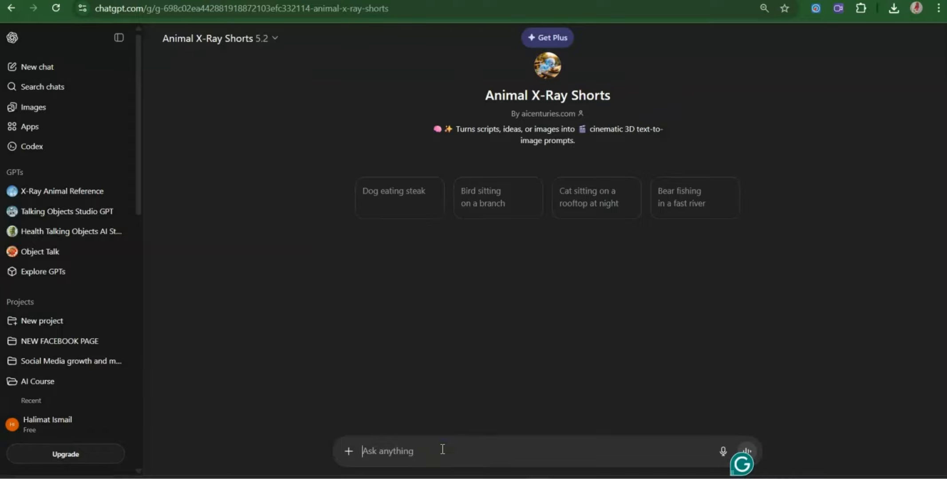
text(I)
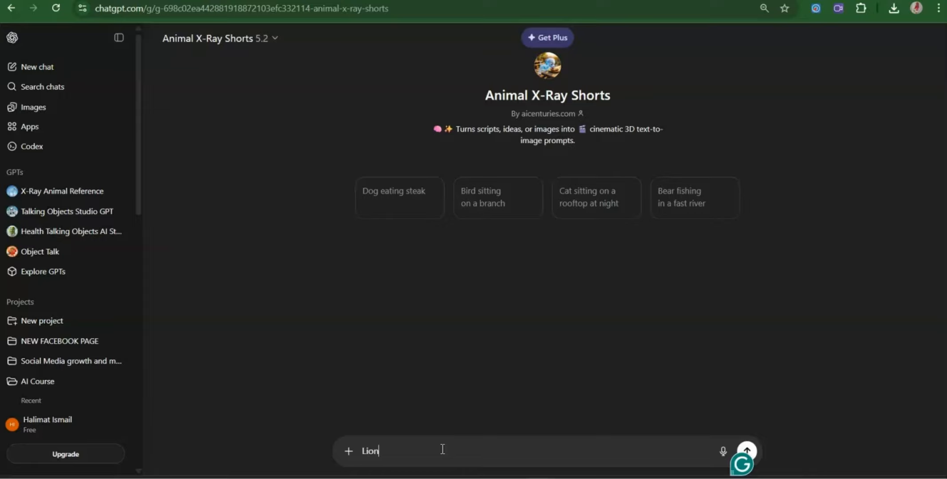
text(ion eating a )
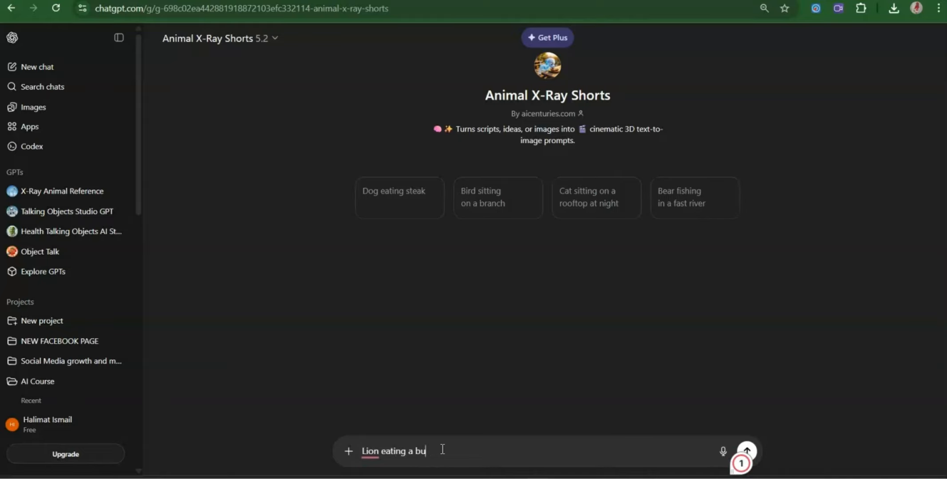
text(burger)
key(Return)
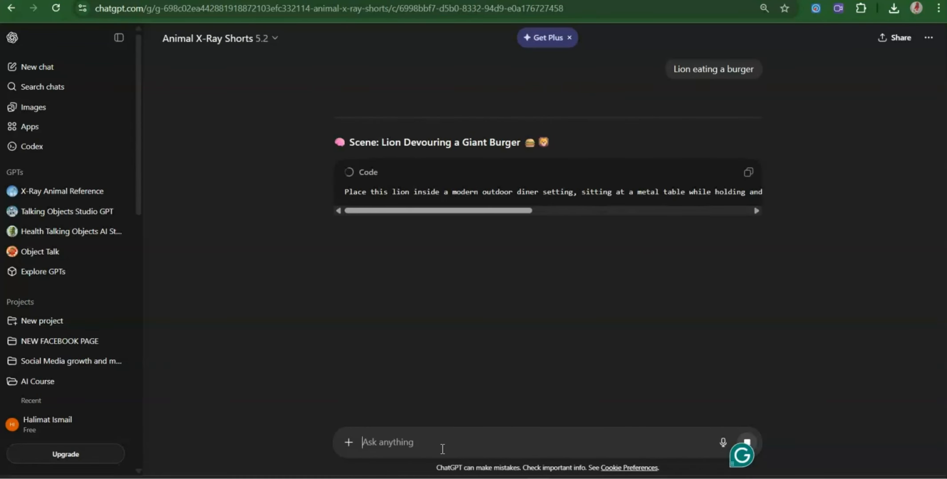
Look through the generated lion-and-burger scene prompt and its B-roll prompts
click(441, 435)
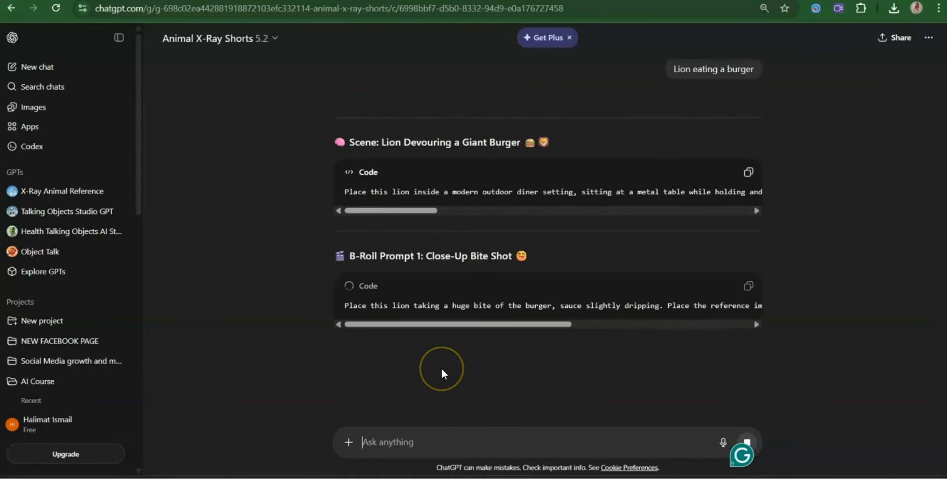
click(829, 237)
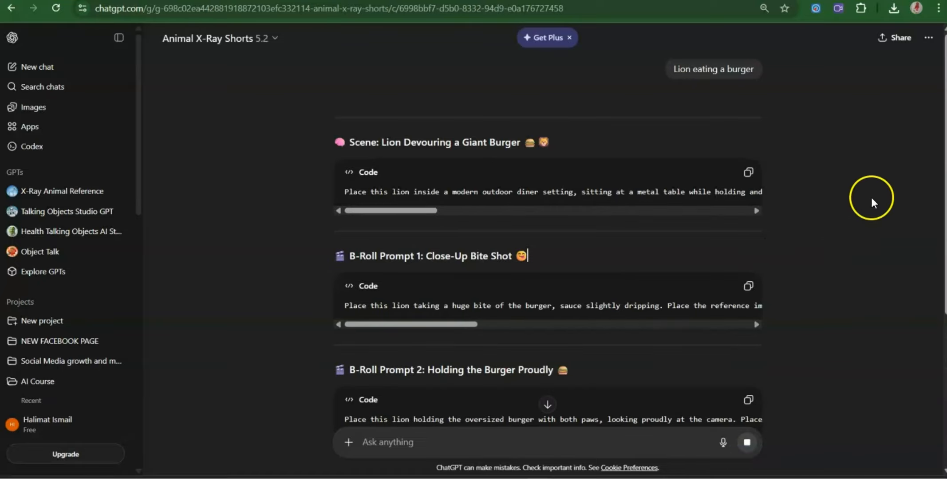
drag(944, 202, 920, 419)
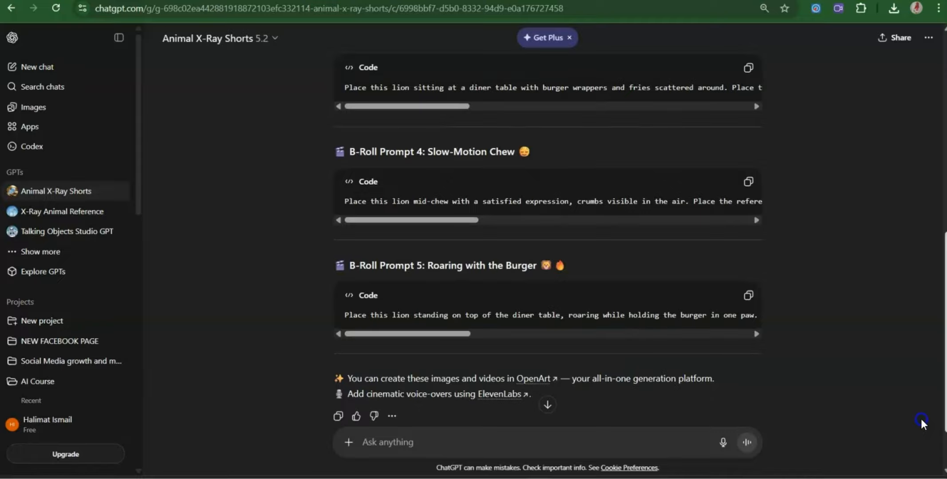
drag(920, 419, 926, 231)
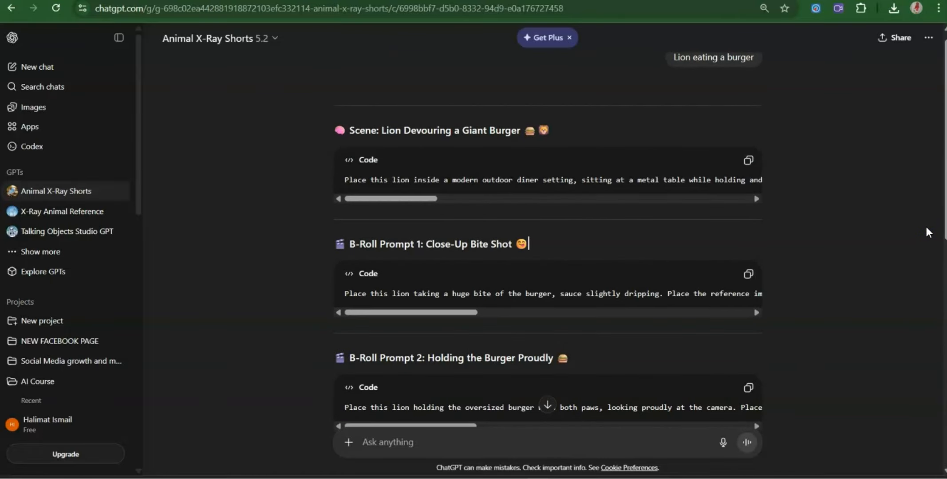
Copy the Lion Devouring a Giant Burger scene prompt and upload the front-view x-ray lion image to Grok Imagine
click(748, 160)
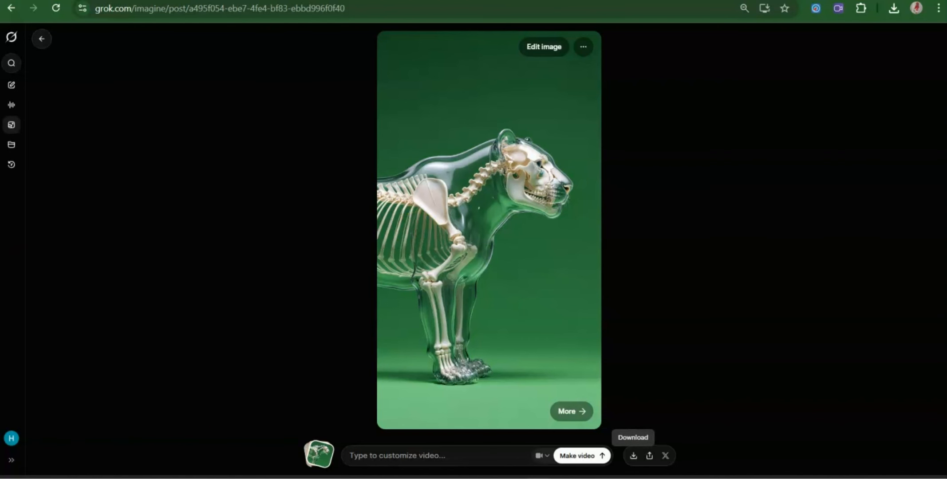
click(11, 124)
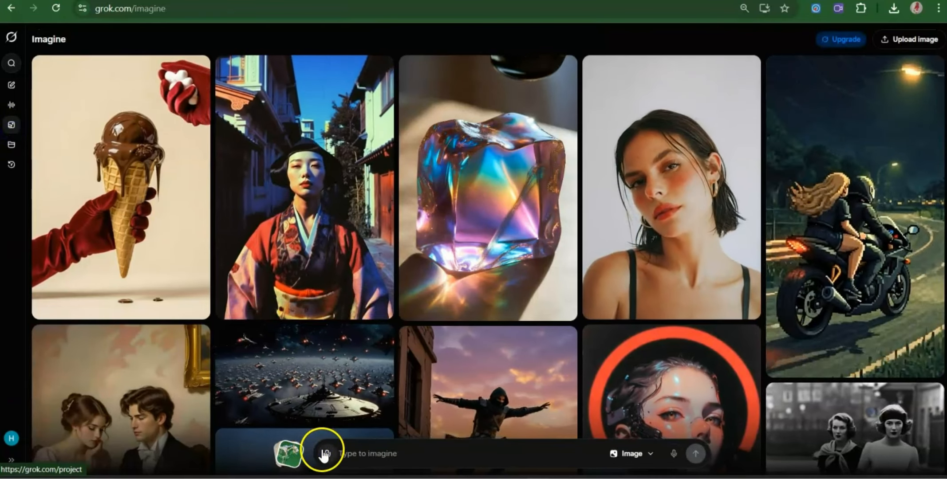
click(326, 452)
click(355, 348)
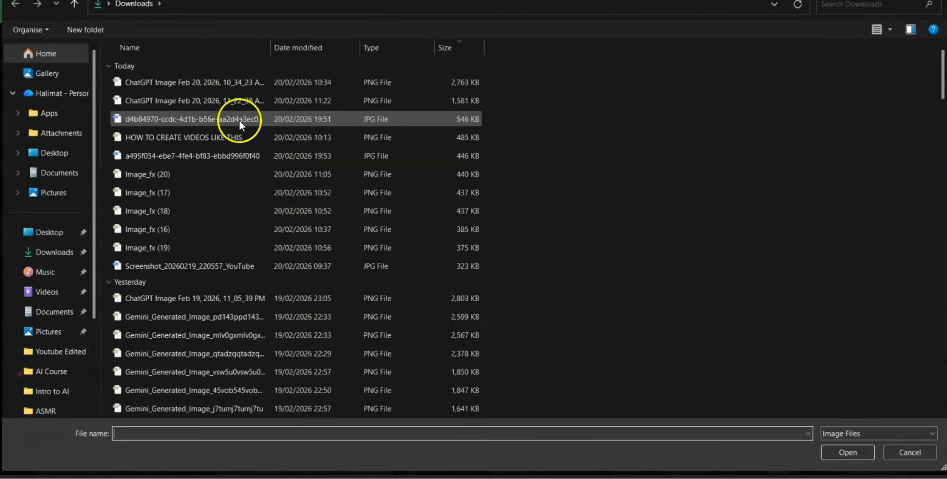
click(225, 105)
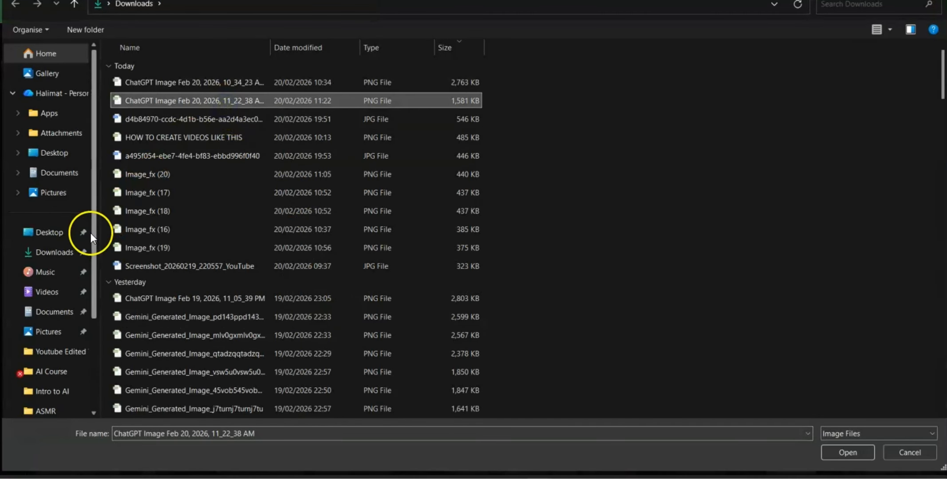
click(64, 253)
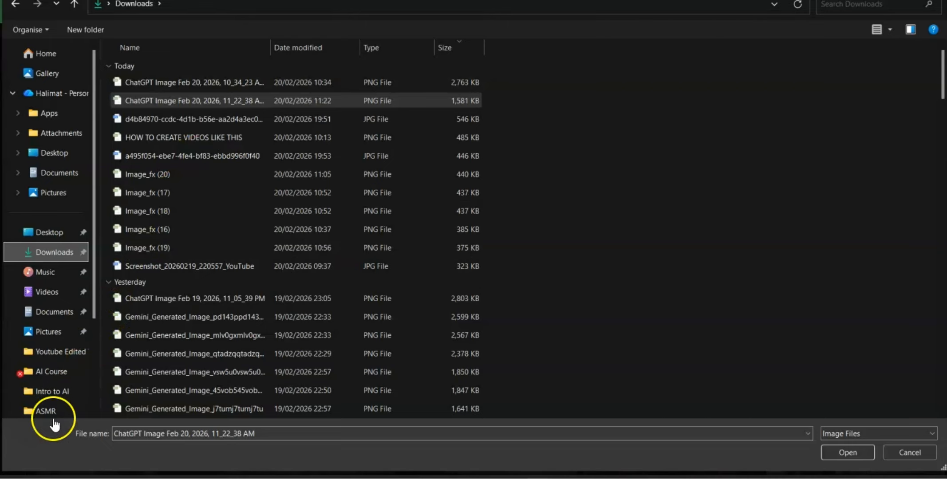
click(44, 477)
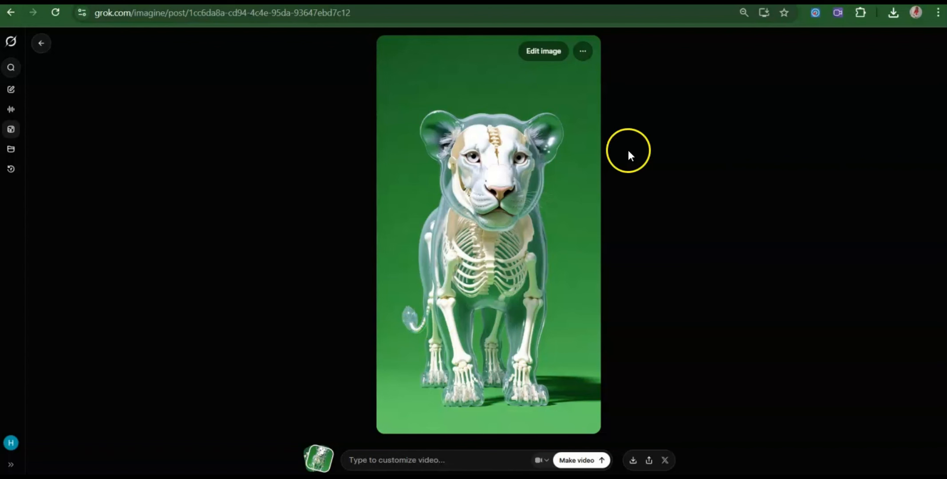
Edit the front-view lion image with the copied outdoor diner cheeseburger prompt and download the generated picture
click(546, 52)
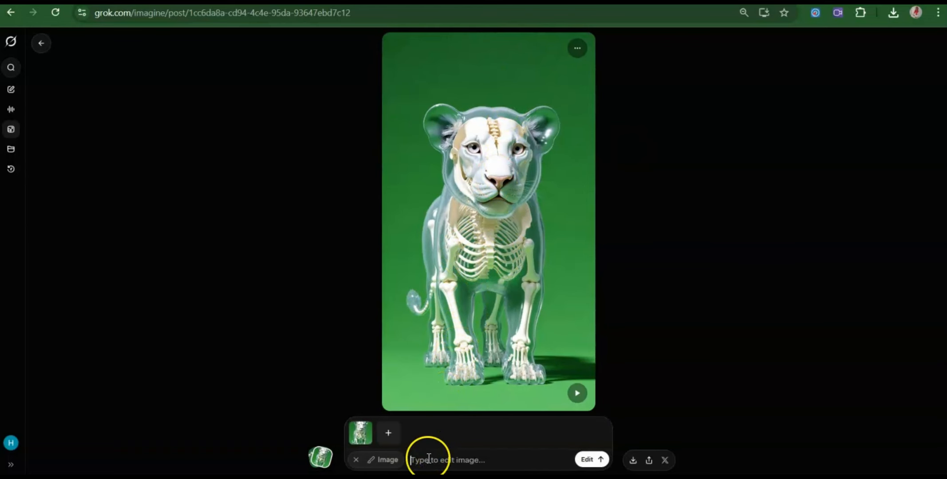
key(ctrl+v)
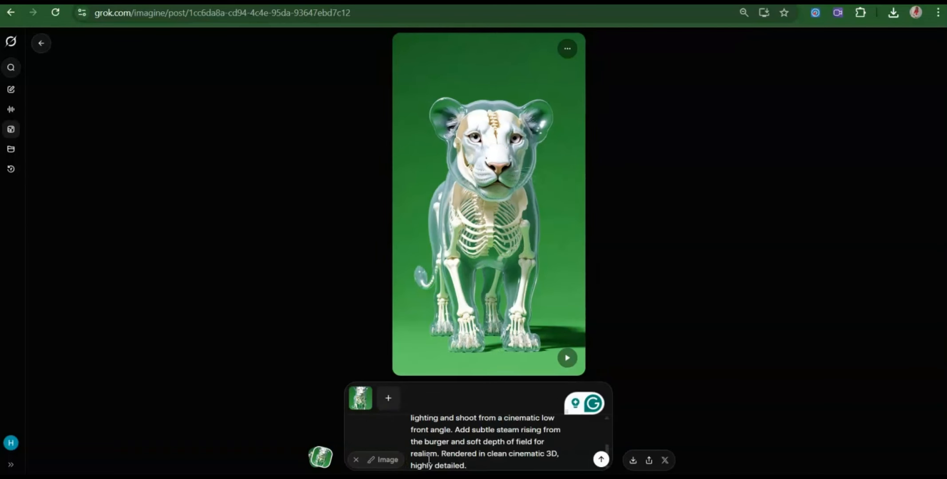
key(Return)
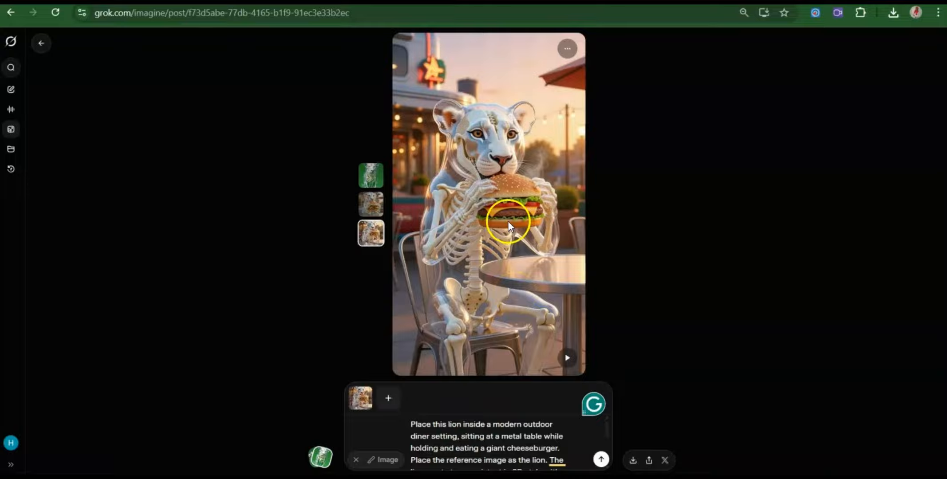
click(632, 460)
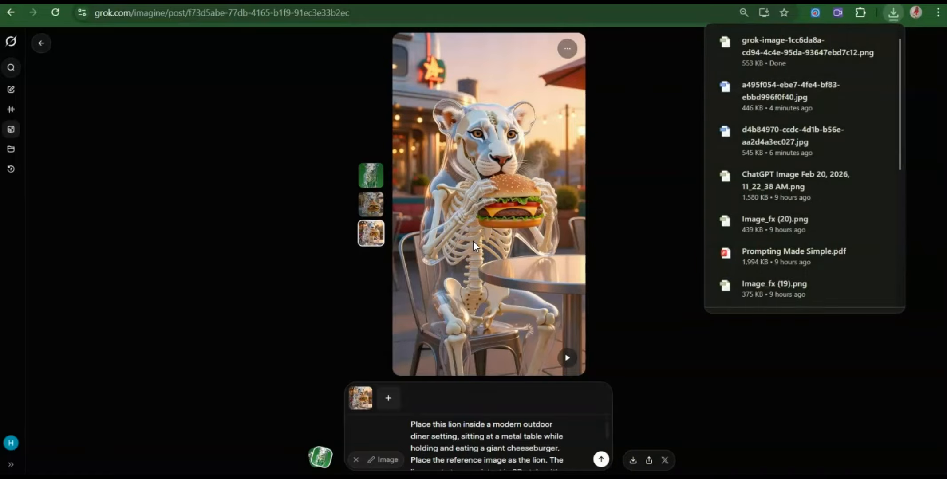
Copy B-Roll Prompt 1: Close-Up Bite Shot from ChatGPT, then return to Grok and look through the generated lion burger scenes
key(ctrl+Tab)
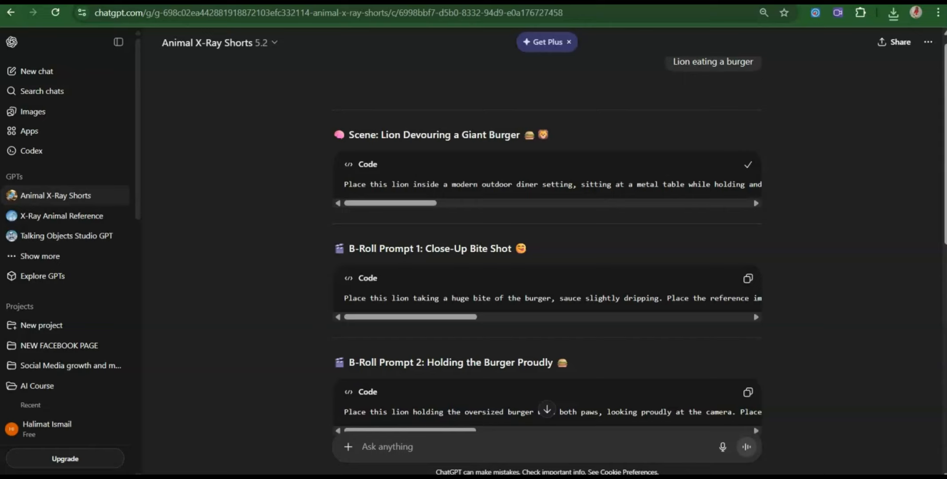
click(748, 279)
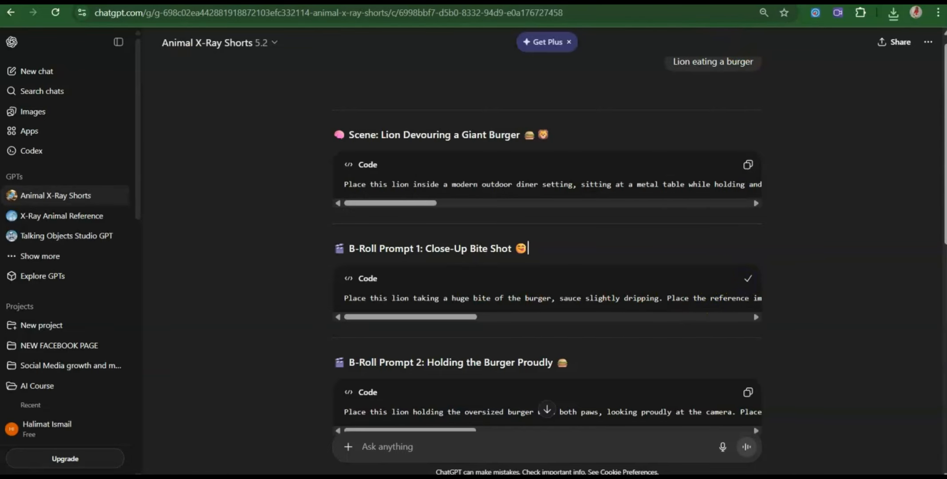
key(ctrl+Tab)
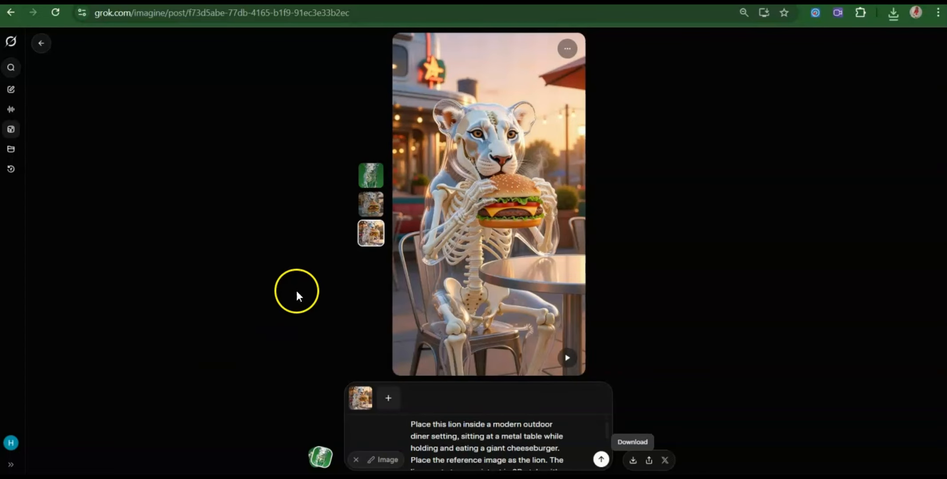
click(428, 279)
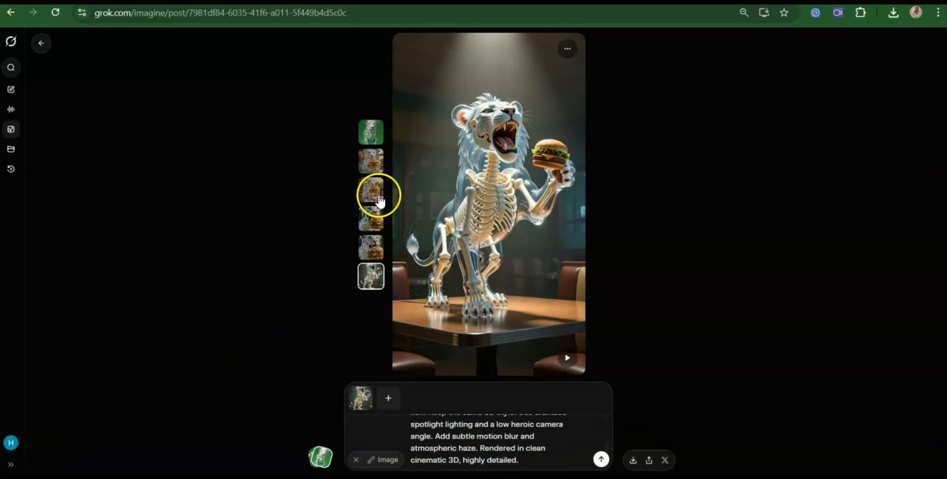
click(373, 165)
click(373, 217)
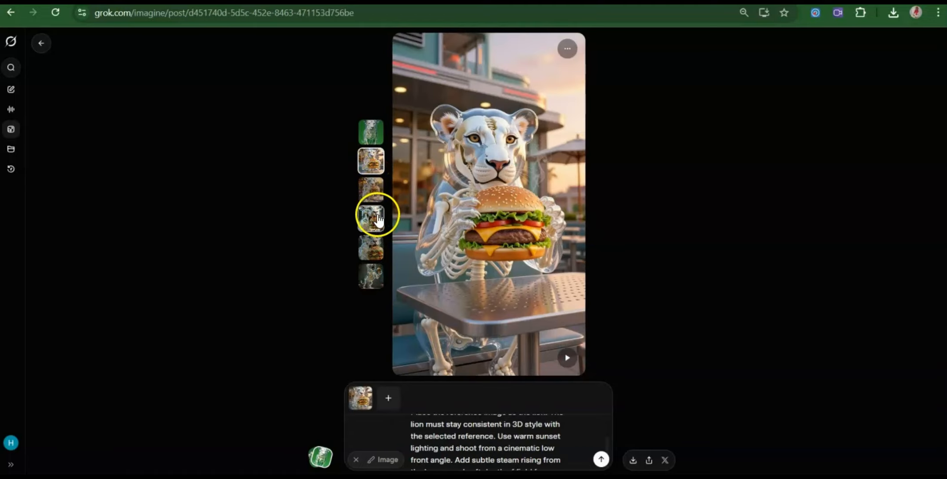
click(377, 279)
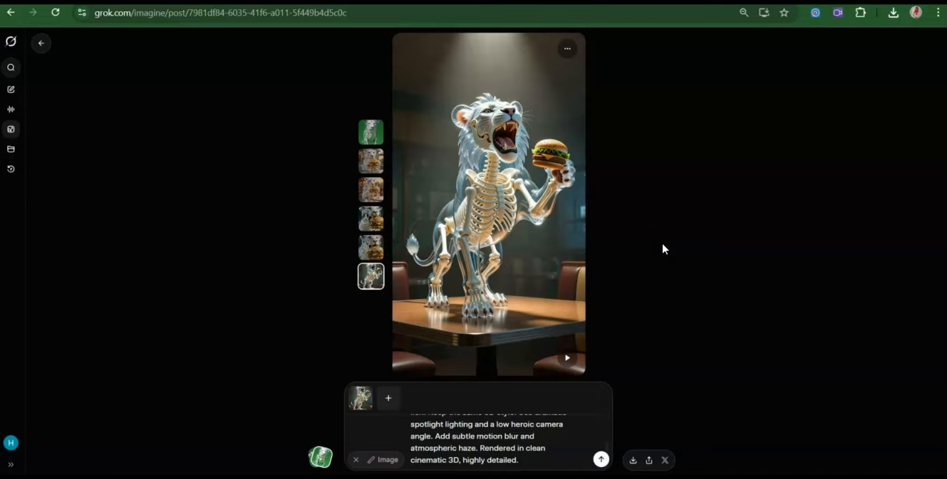
Start a new Grok Imagine creation and upload the downloaded grok-image file of the lion eating a burger at the round diner table
click(14, 133)
click(359, 391)
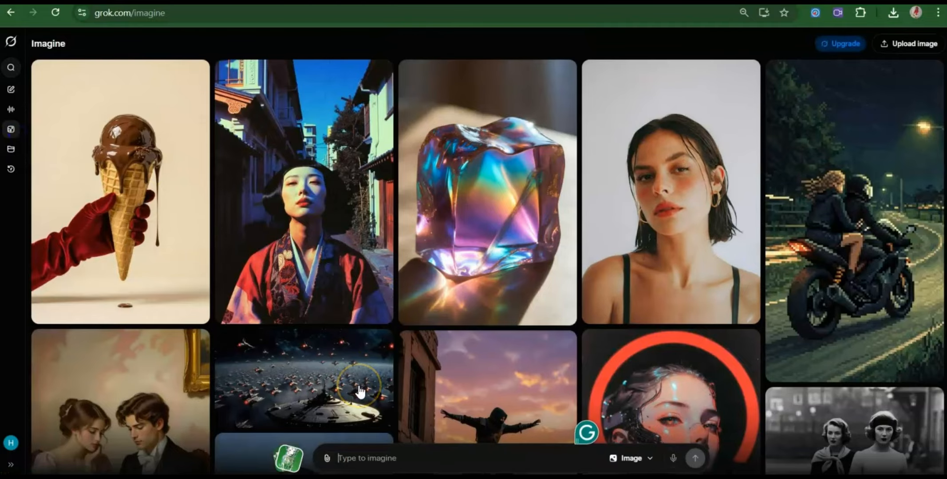
click(327, 459)
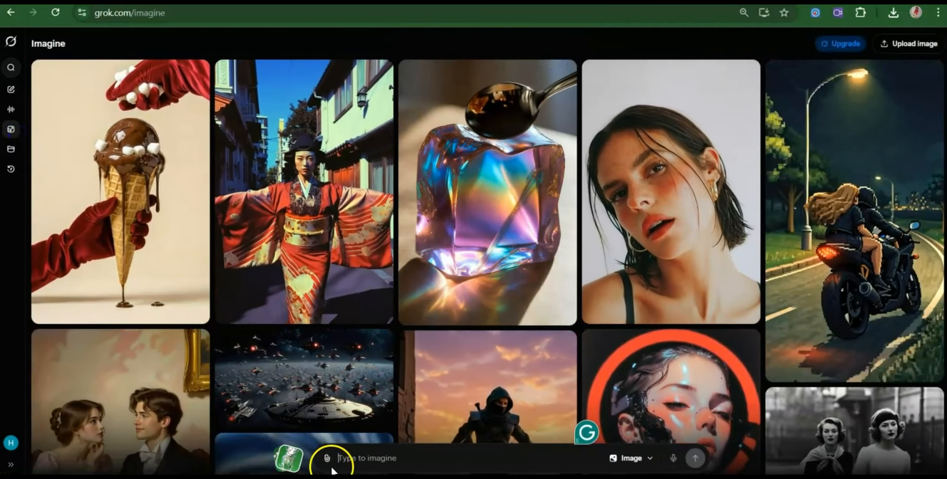
click(332, 461)
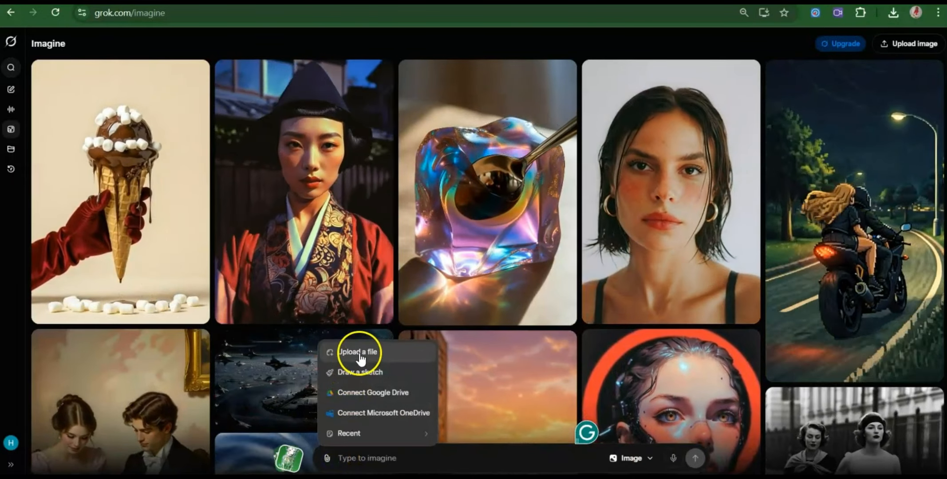
click(358, 353)
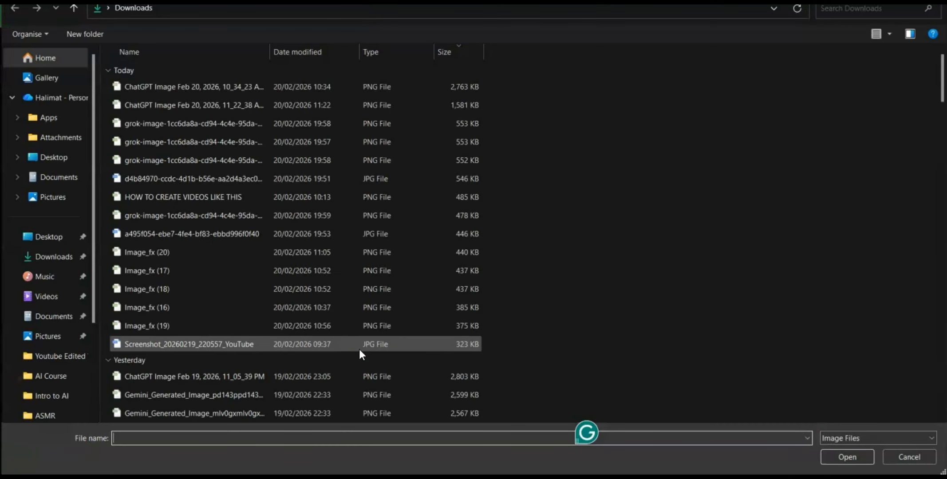
click(218, 148)
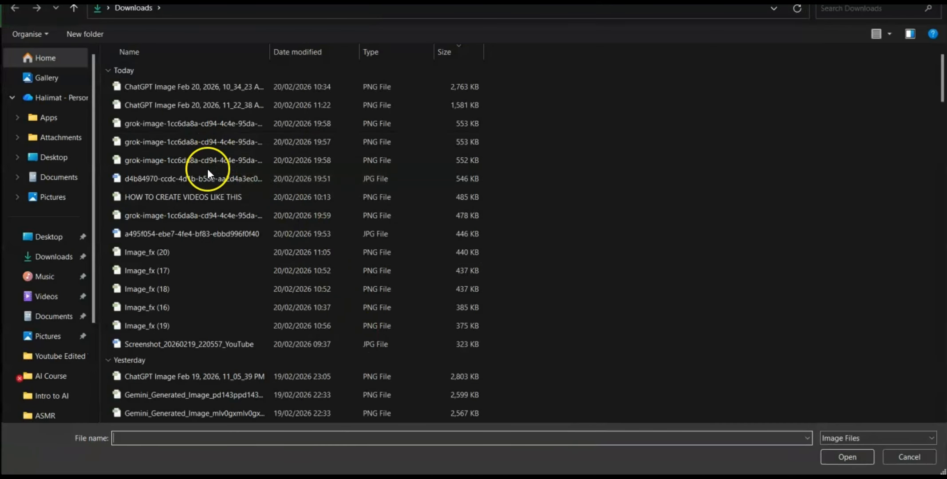
double_click(208, 150)
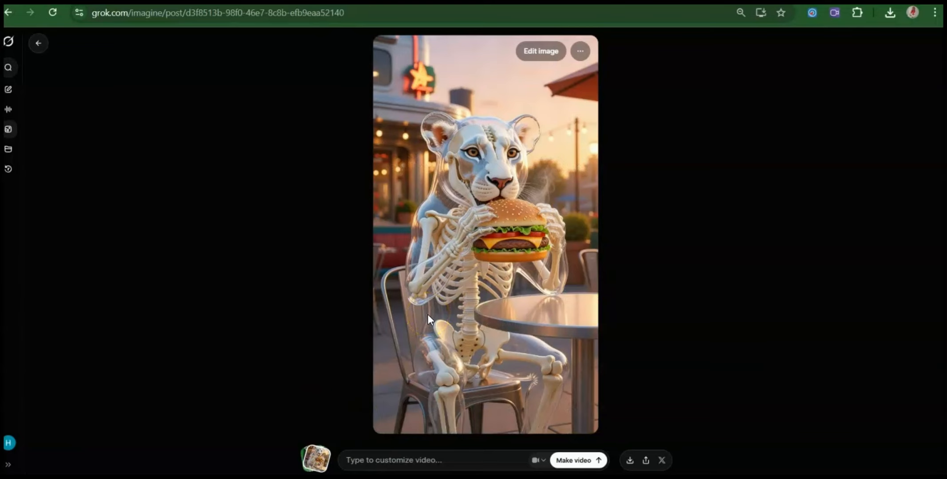
Generate a video from the uploaded image with the prompt "The lion sniffs the burger and then takes a bite"
click(372, 464)
text(Th)
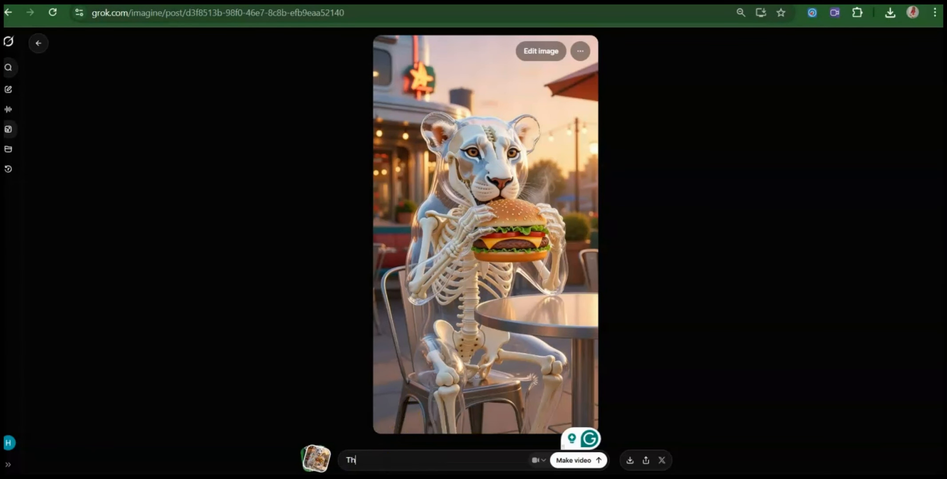
text(e lion sniffs the )
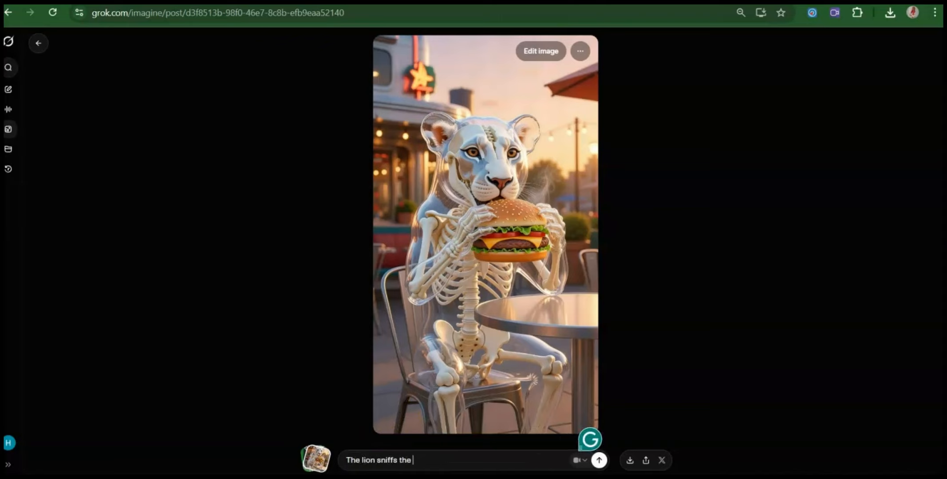
text(burger and then takes a bite)
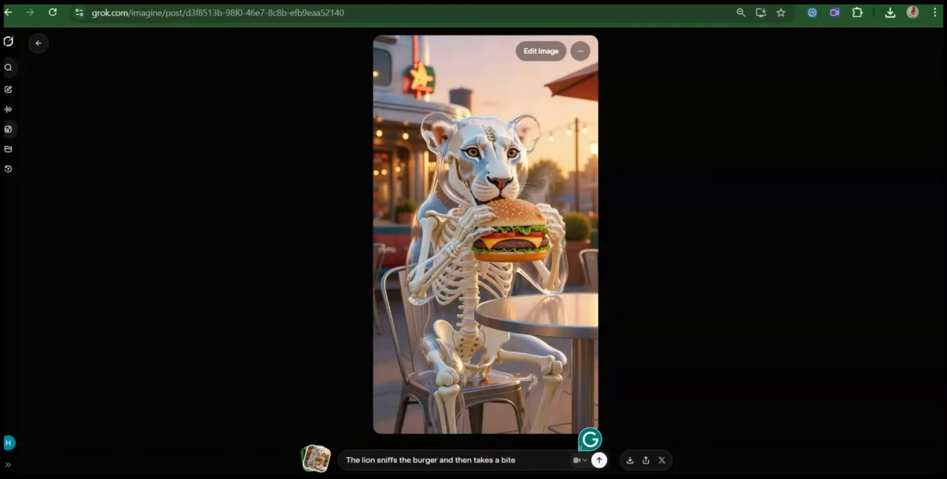
key(Return)
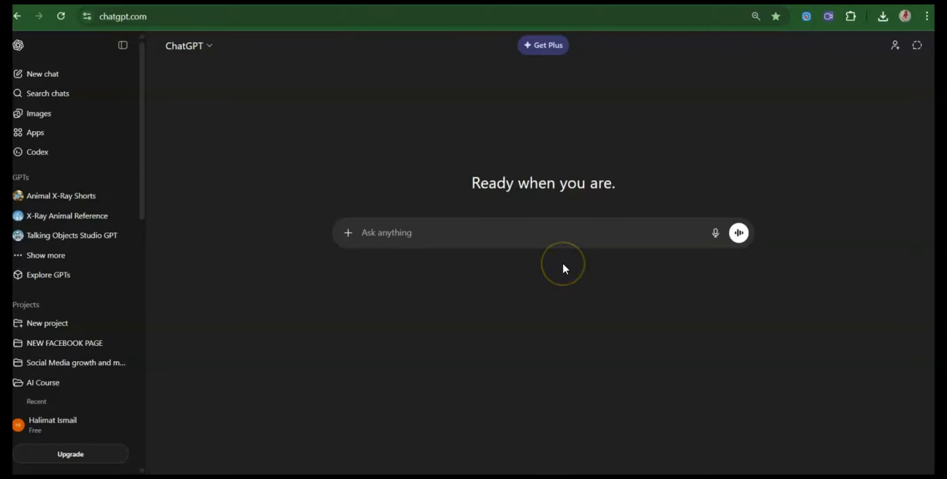
In a new ChatGPT chat, write the request "Create a youtube style narration for a short video with 3 scenes each"
click(512, 227)
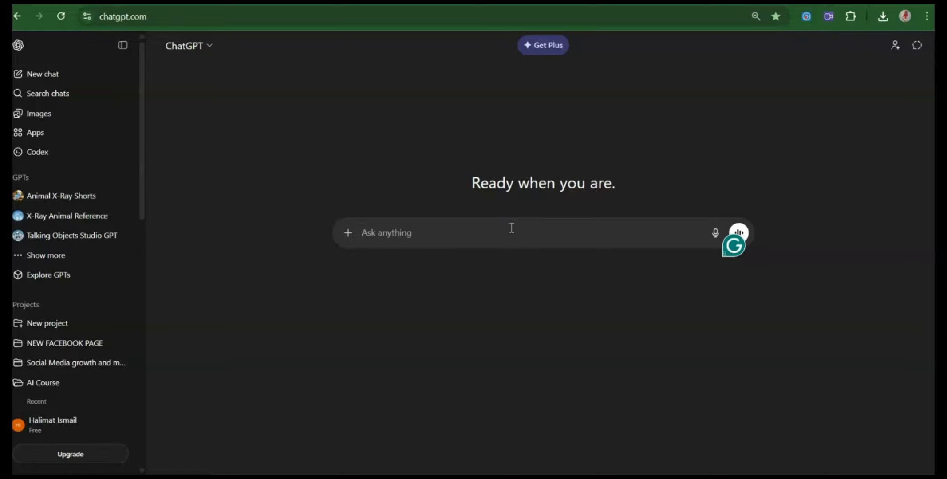
text(Create a youtube sty)
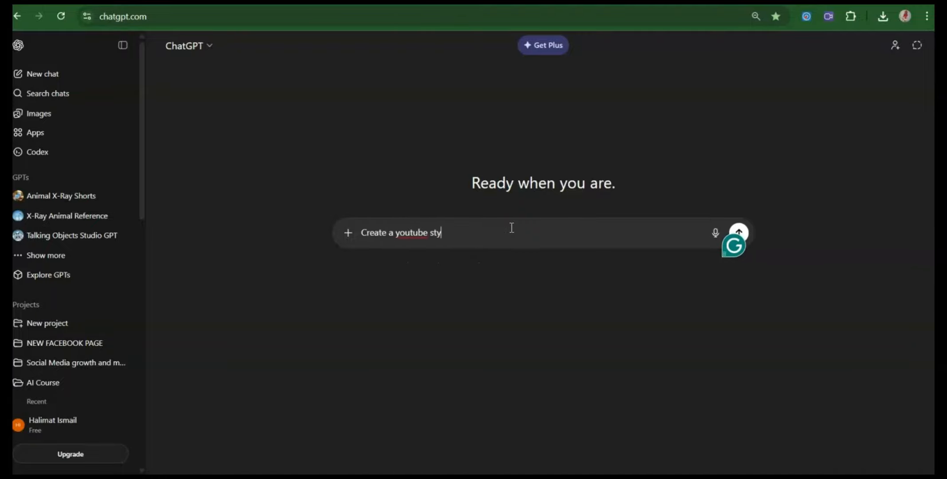
text(le narra)
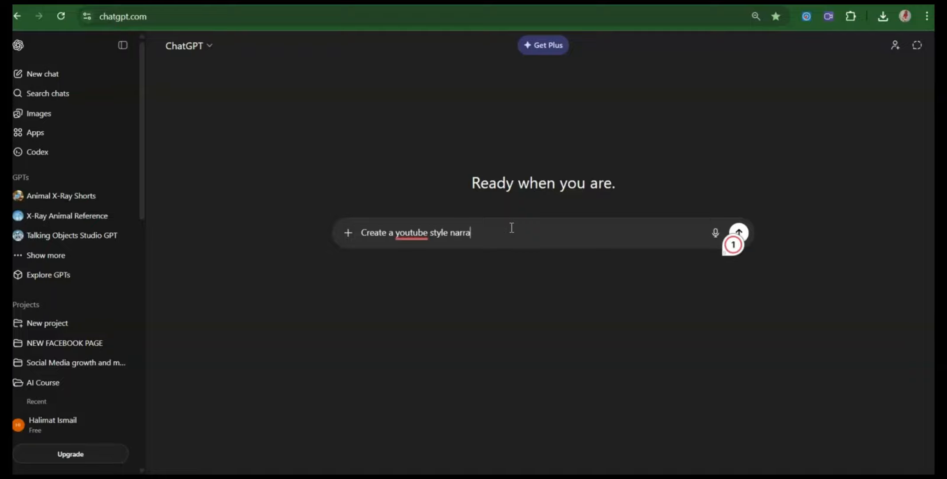
text(tion for a short )
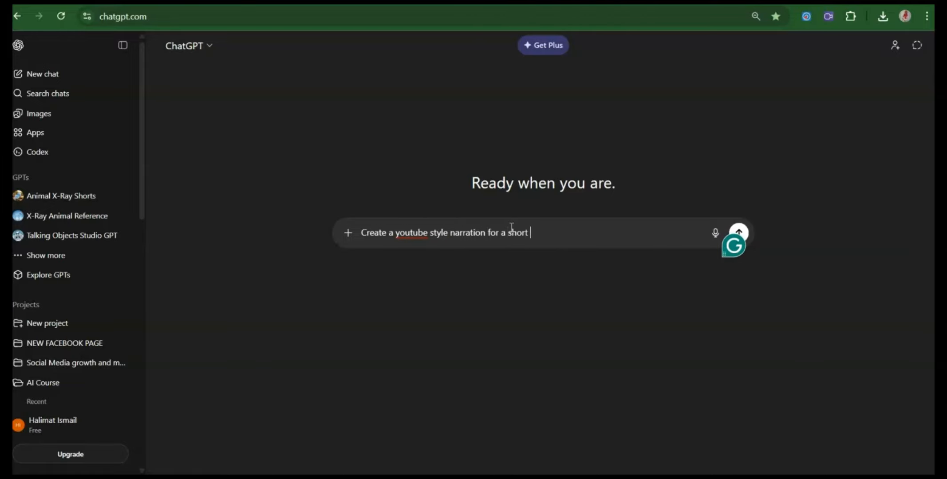
text(video with 3 )
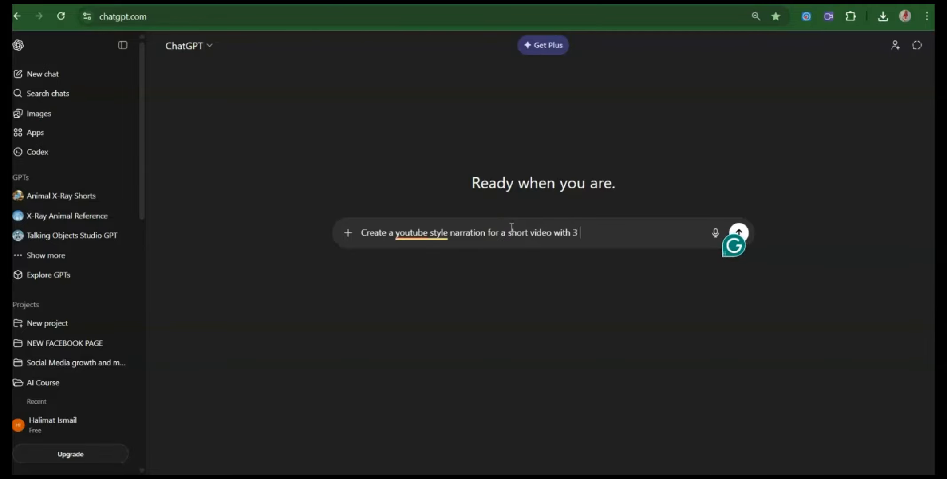
text(scenes)
key(BackSpace)
key(BackSpace)
key(BackSpace)
text(nes each)
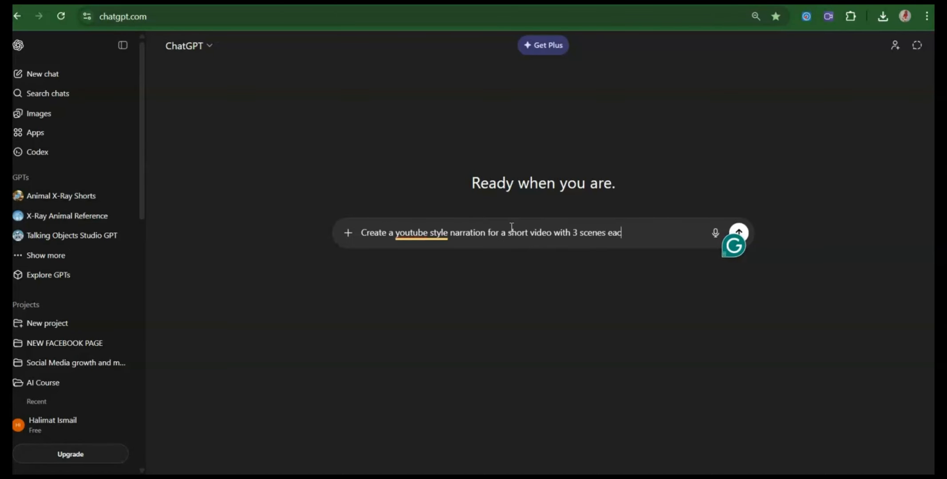